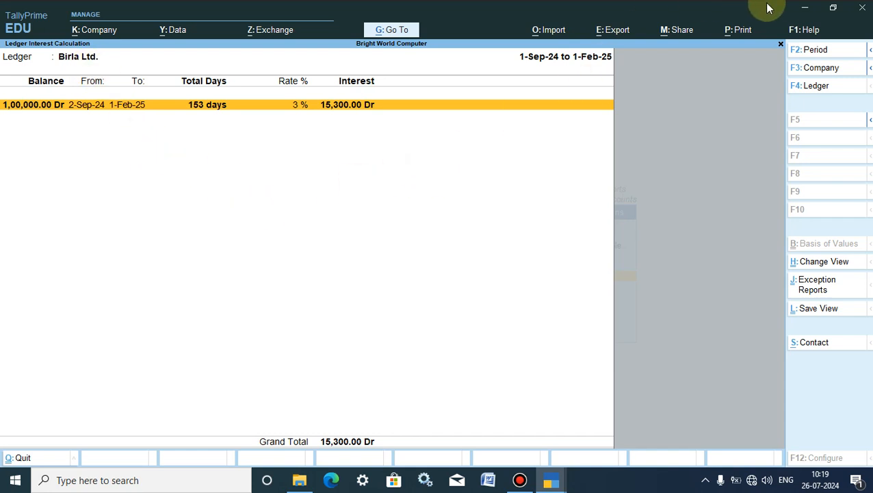
{"action": "left_click", "coordinate": [809, 9]}
{"action": "right_click", "coordinate": [470, 101]}
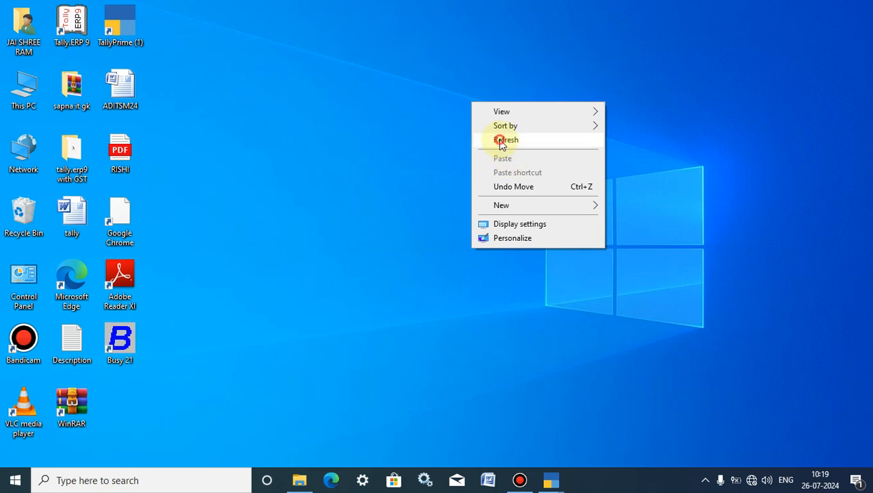
{"action": "left_click", "coordinate": [500, 140]}
{"action": "right_click", "coordinate": [318, 92]}
{"action": "left_click", "coordinate": [334, 130]}
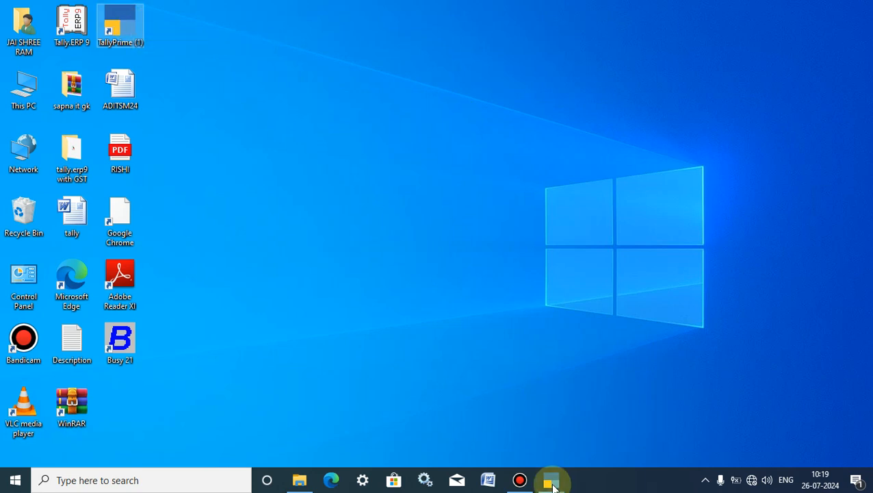
{"action": "mouse_move", "coordinate": [555, 485]}
{"action": "left_click", "coordinate": [511, 436]}
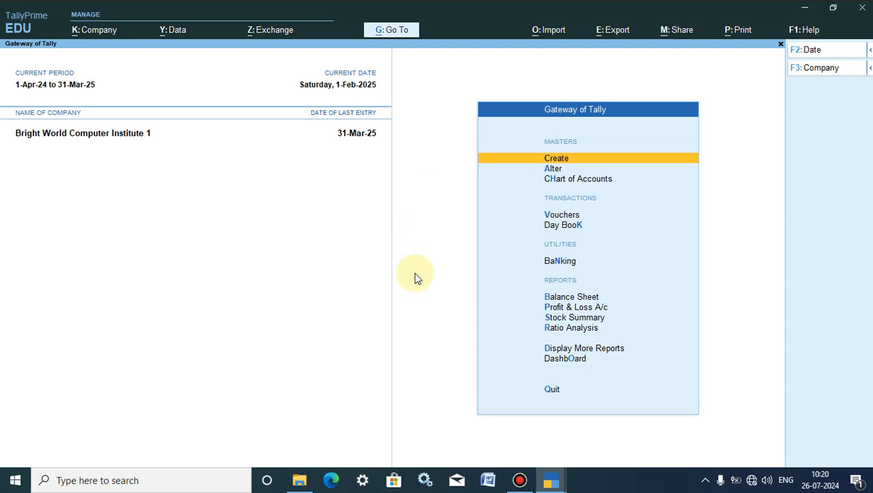
Make sure Enable Interest Calculation is set to Yes in the company features and accept them
{"action": "key", "text": "F11"}
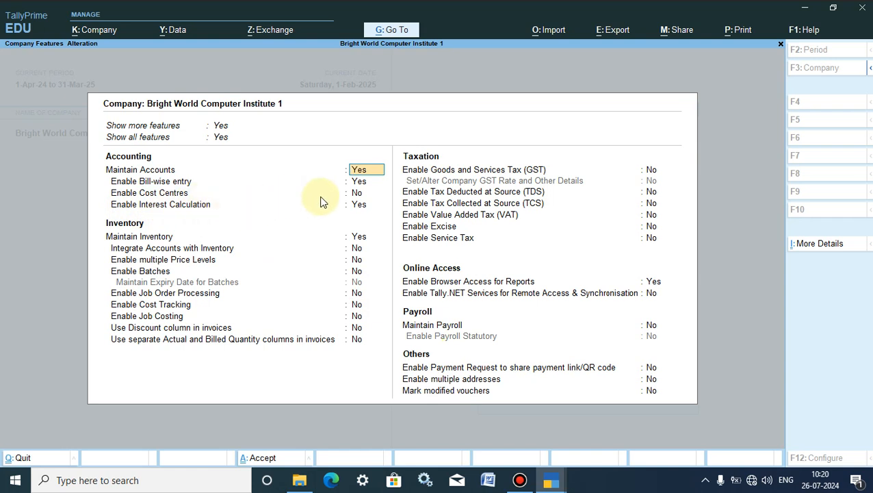
{"action": "left_click", "coordinate": [359, 206]}
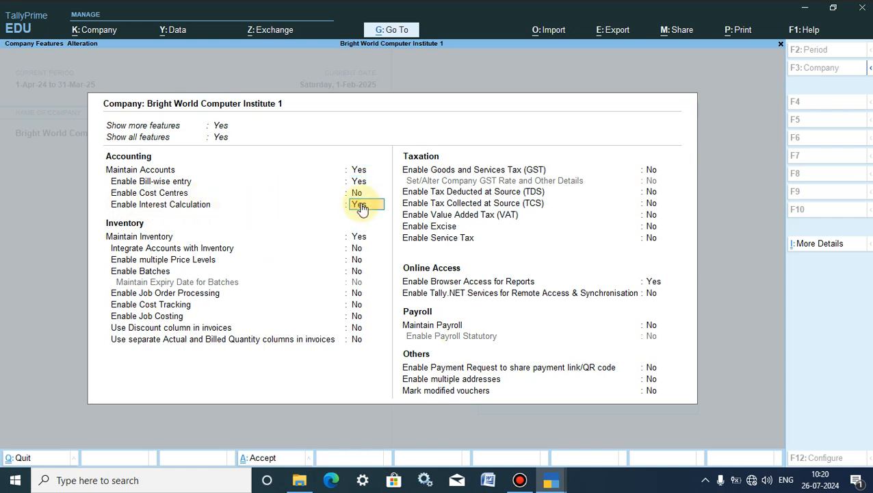
{"action": "left_click", "coordinate": [260, 459]}
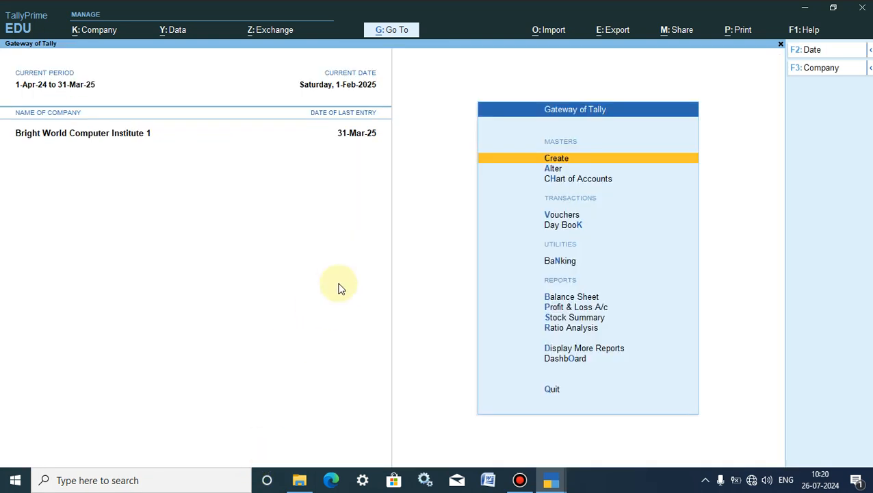
Start a new ledger named Birla Ltd. and place it under Loans & Advances (Asset)
{"action": "left_click", "coordinate": [557, 160]}
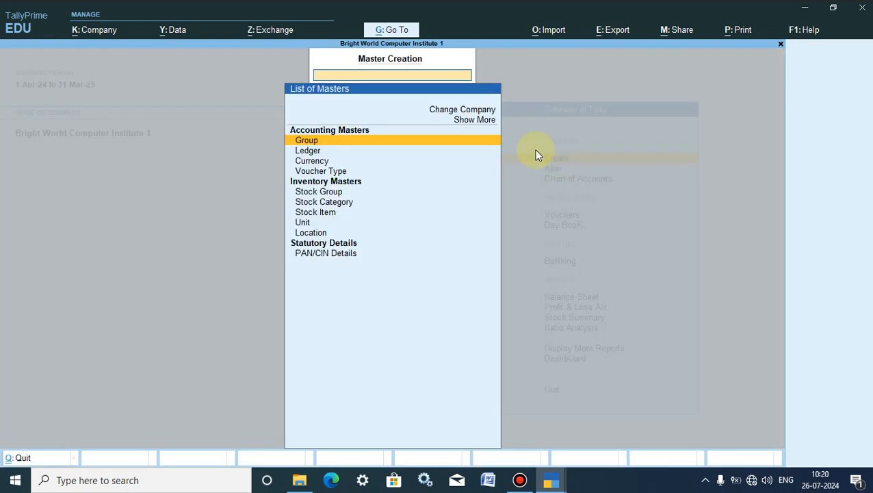
{"action": "left_click", "coordinate": [313, 151]}
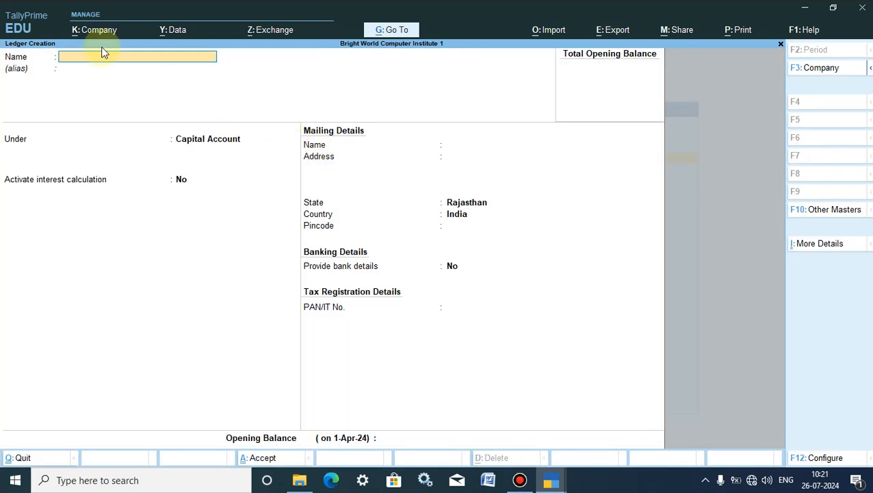
{"action": "type", "text": "Ta"}
{"action": "key", "text": "Return"}
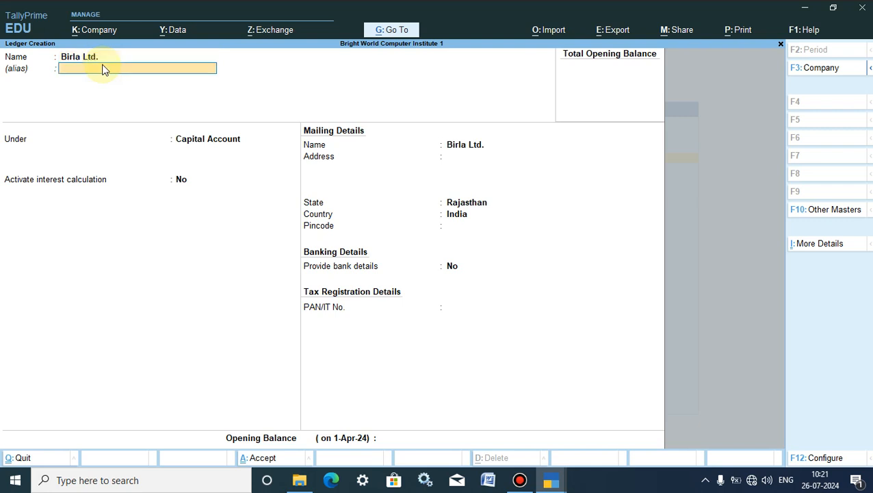
{"action": "left_click", "coordinate": [199, 142]}
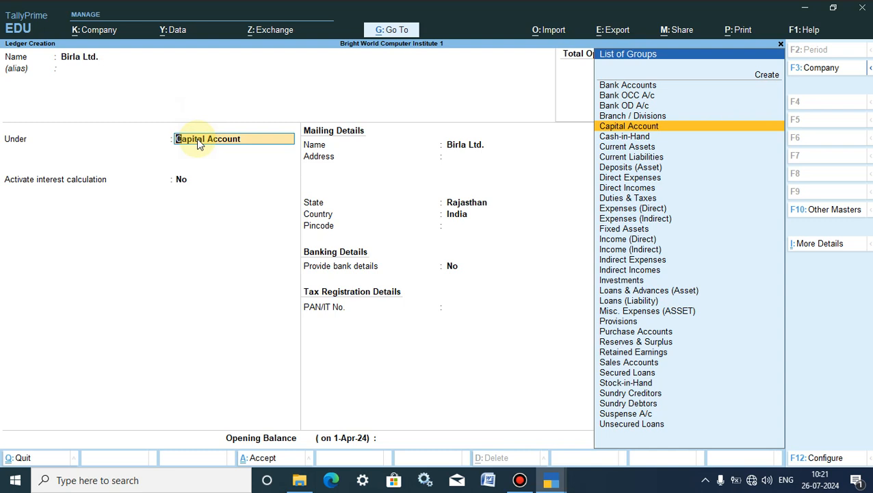
{"action": "type", "text": "L"}
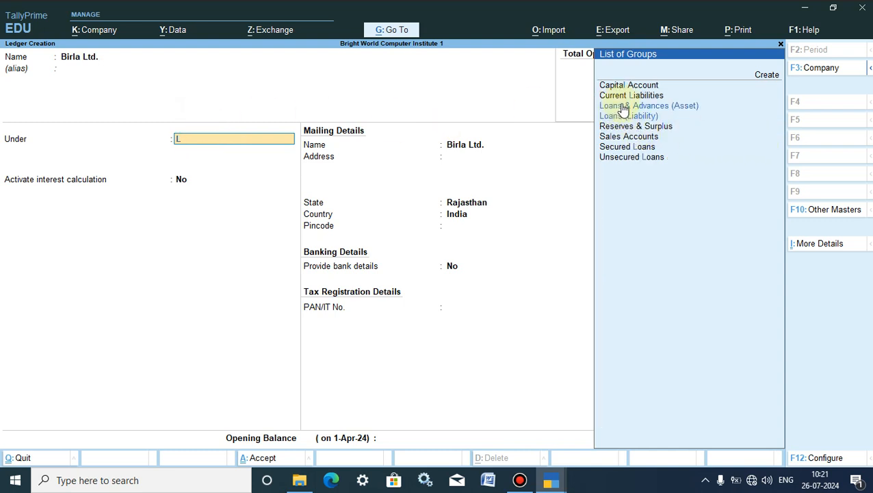
{"action": "left_click", "coordinate": [658, 108]}
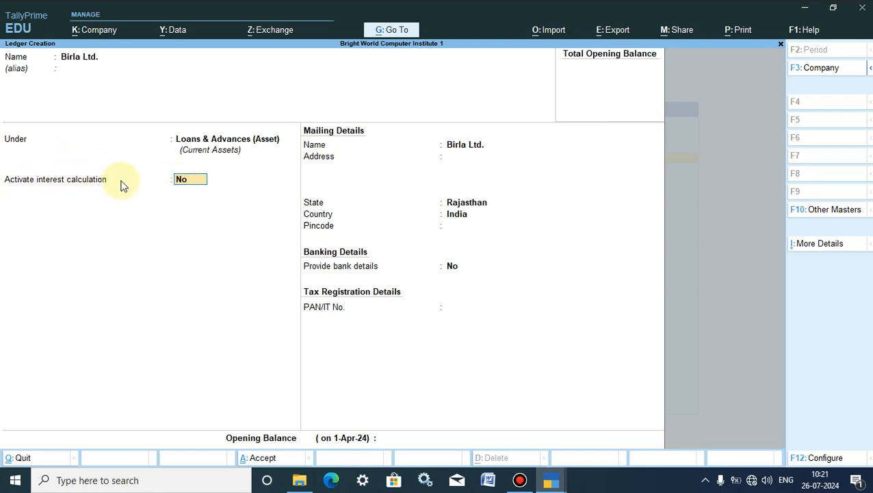
Activate interest calculation for the ledger at a rate of 3% per 30-Day Month on All Balances
{"action": "type", "text": "y"}
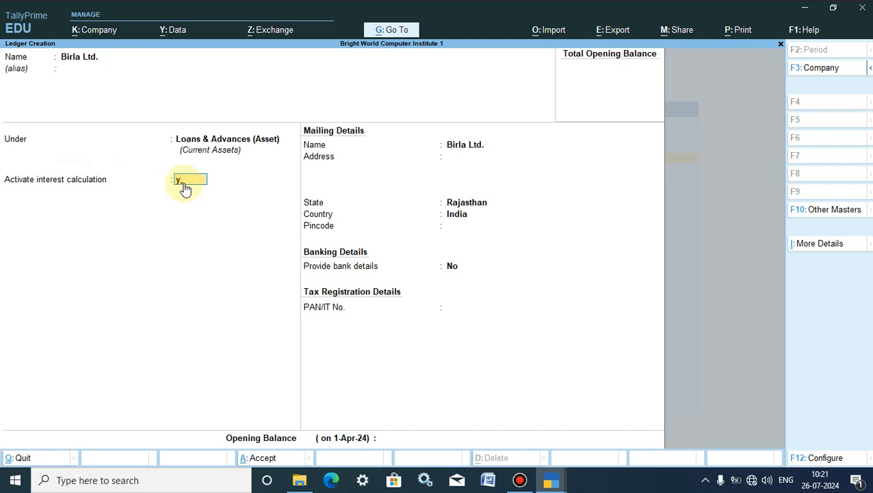
{"action": "key", "text": "Return"}
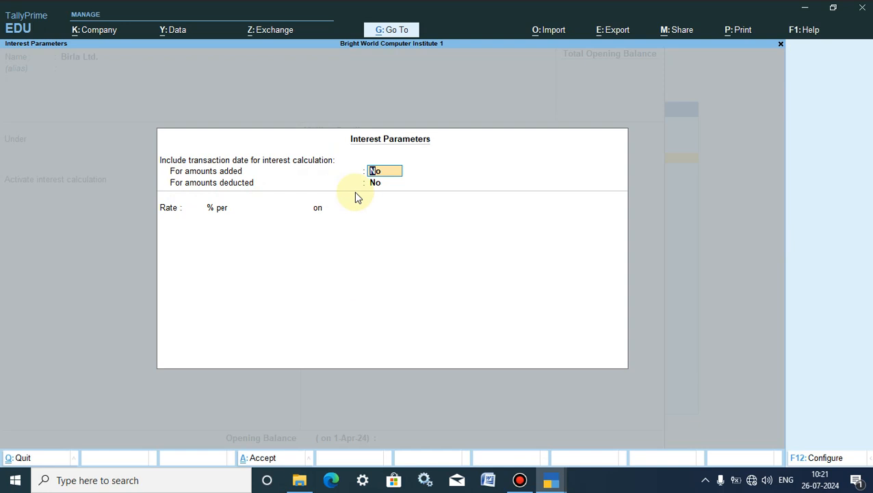
{"action": "left_click", "coordinate": [198, 211]}
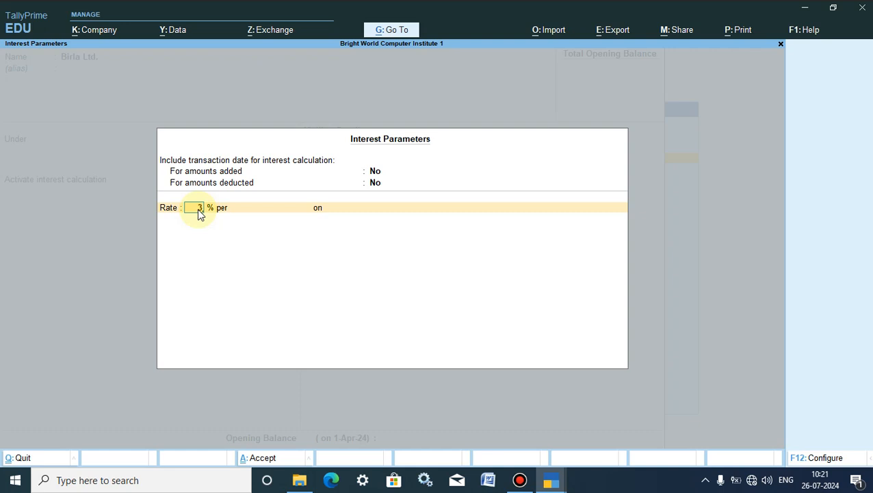
{"action": "type", "text": "3"}
{"action": "key", "text": "Return"}
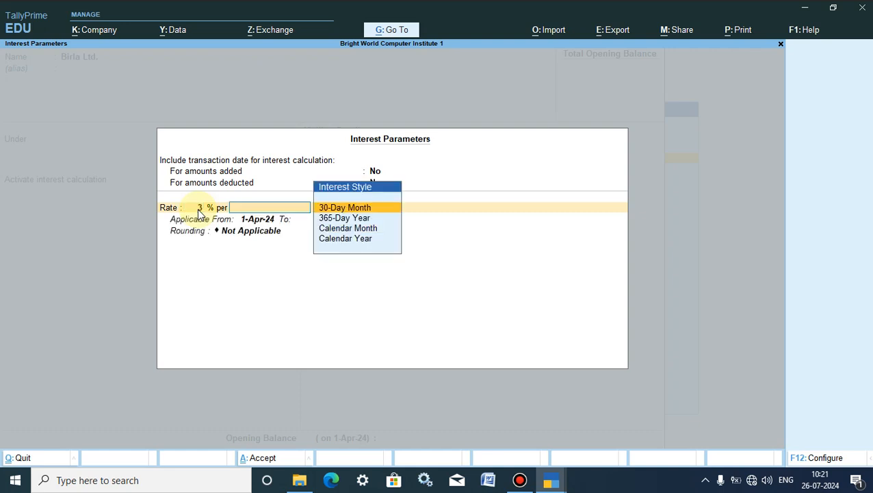
{"action": "left_click", "coordinate": [353, 207]}
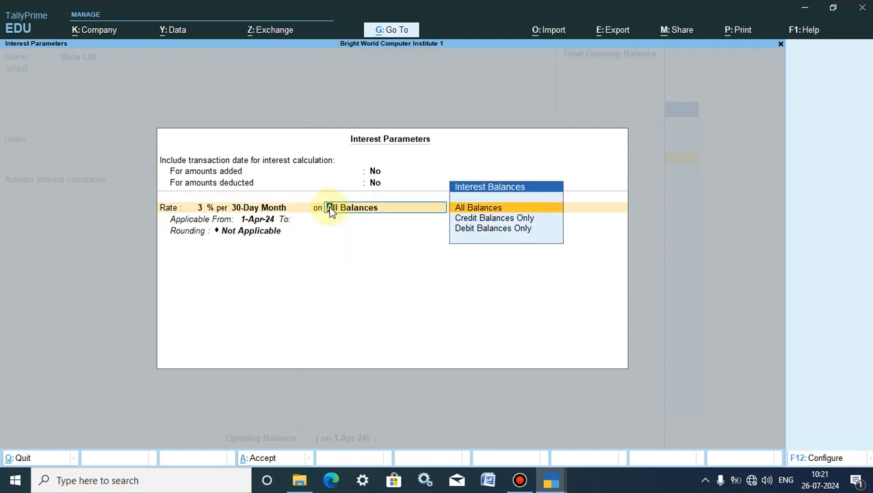
{"action": "key", "text": "Return"}
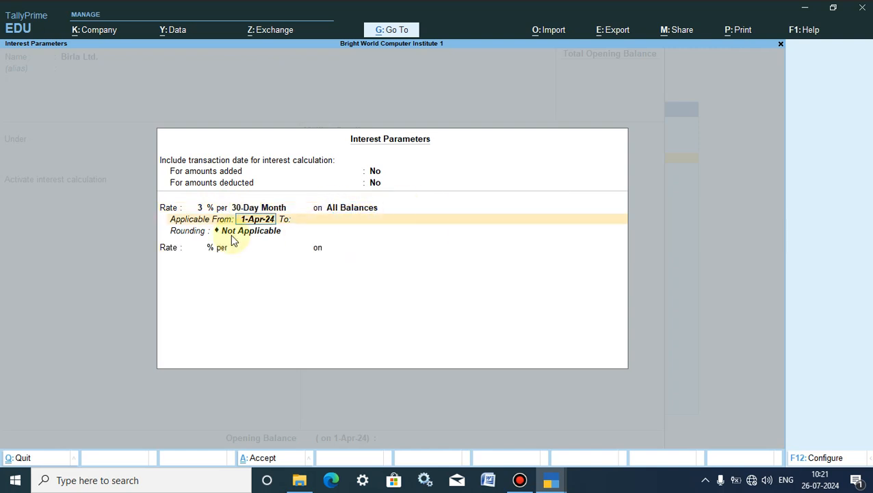
Keep the interest applicable from 1-Apr-24, set Normal Rounding with limit 0, and finish the interest parameters
{"action": "key", "text": "Return"}
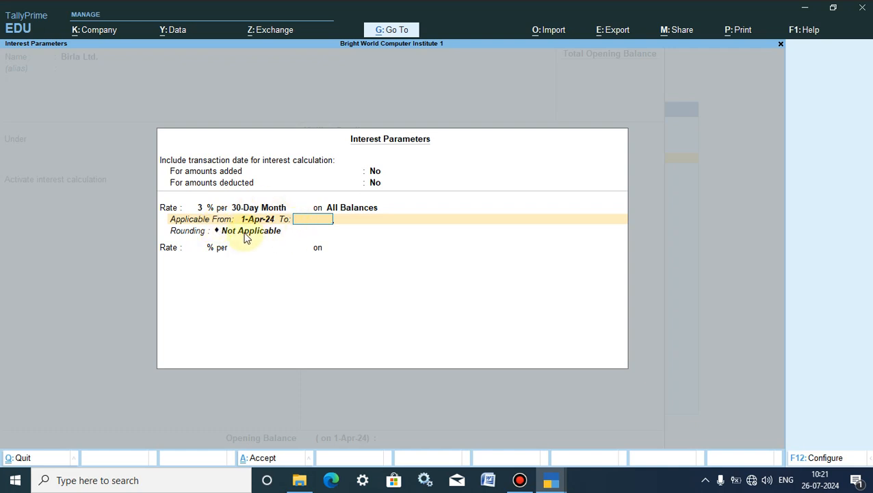
{"action": "left_click", "coordinate": [245, 237]}
{"action": "key", "text": "Down"}
{"action": "key", "text": "Down"}
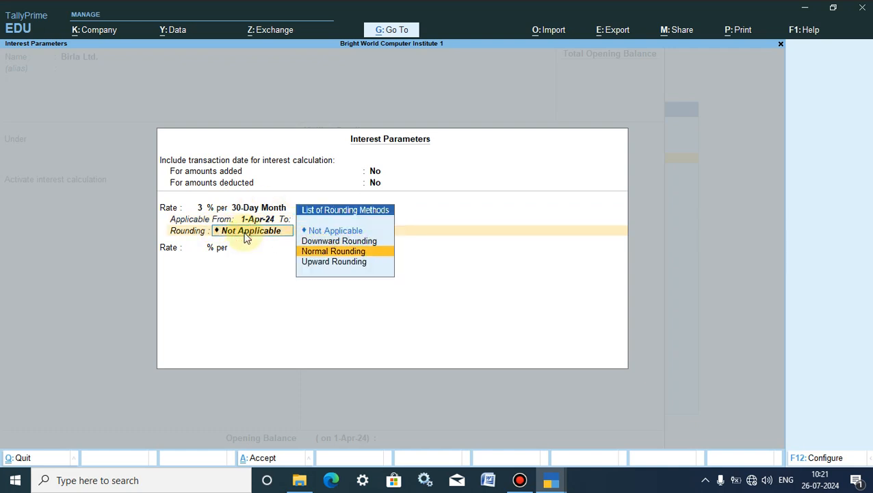
{"action": "key", "text": "Return"}
{"action": "key", "text": "Return"}
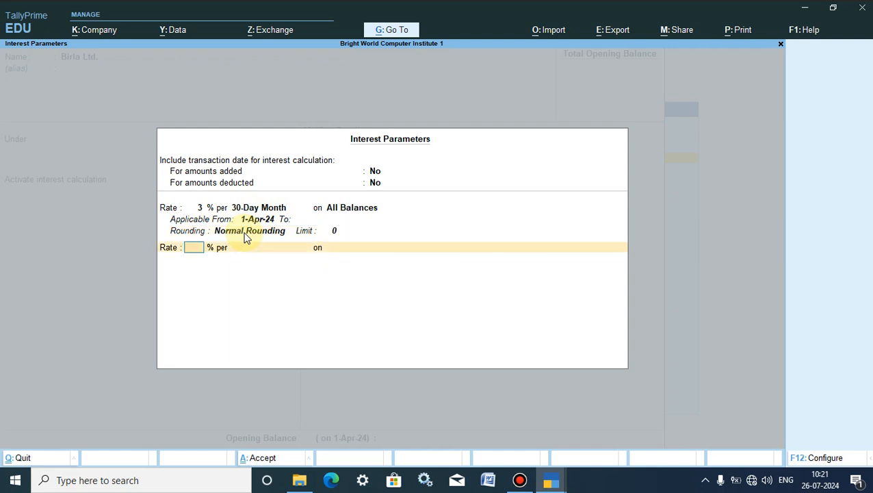
{"action": "key", "text": "Return"}
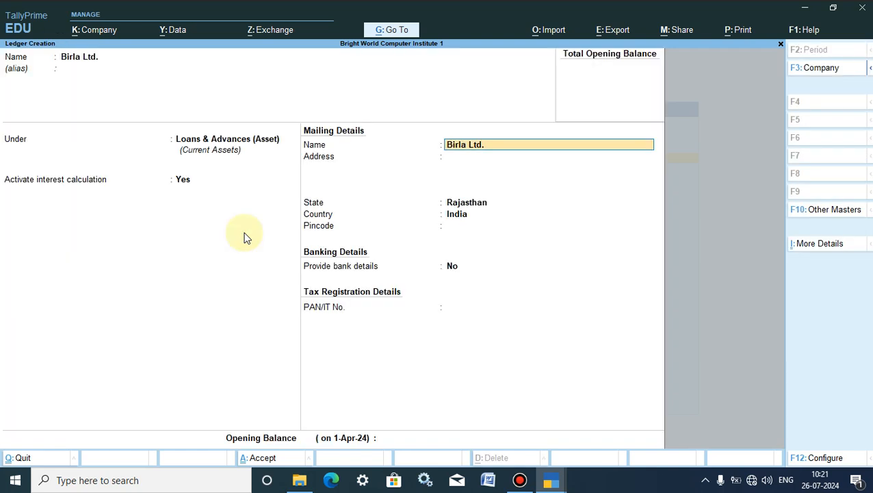
Fill in the mailing address of the Birla Ltd. ledger and save the ledger
{"action": "key", "text": "Return"}
{"action": "type", "text": "Alwsa"}
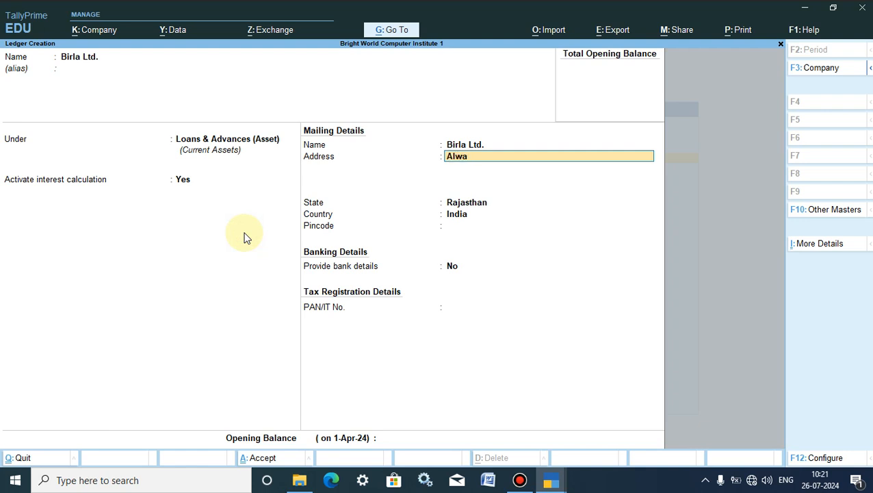
{"action": "key", "text": "Return"}
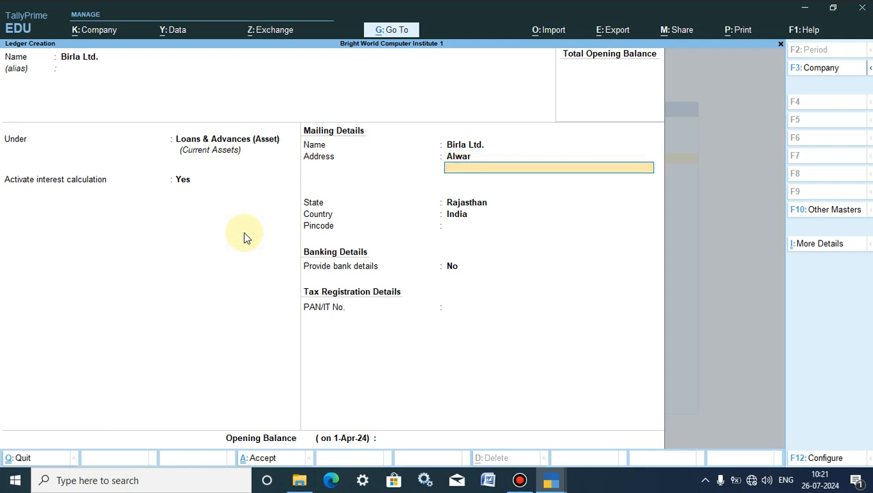
{"action": "left_click", "coordinate": [256, 466]}
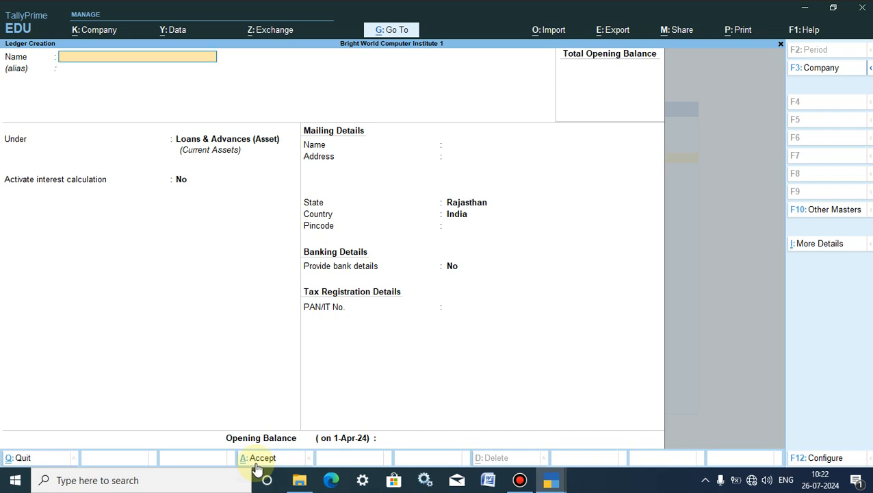
Start another ledger named Interest Received and place it under Indirect Incomes
{"action": "type", "text": "Interest Received"}
{"action": "key", "text": "Return"}
{"action": "key", "text": "Return"}
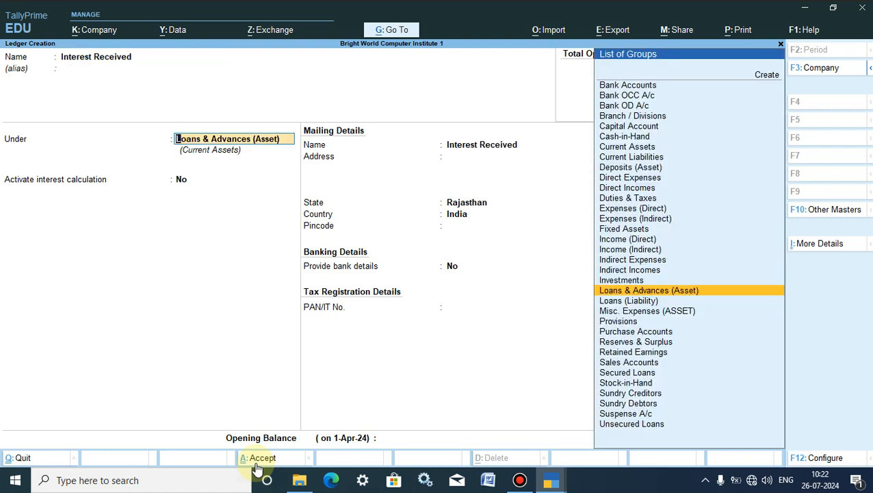
{"action": "type", "text": "In"}
{"action": "key", "text": "Down"}
{"action": "key", "text": "Down"}
{"action": "key", "text": "Down"}
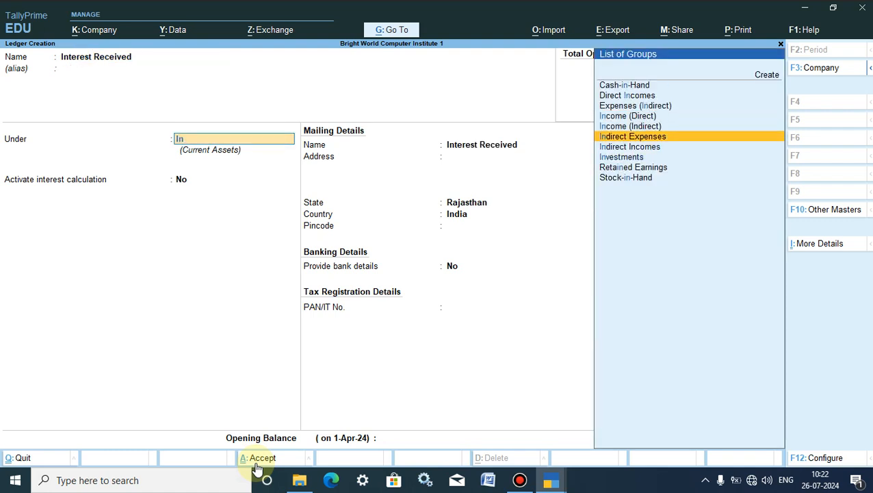
{"action": "key", "text": "Down"}
{"action": "key", "text": "Return"}
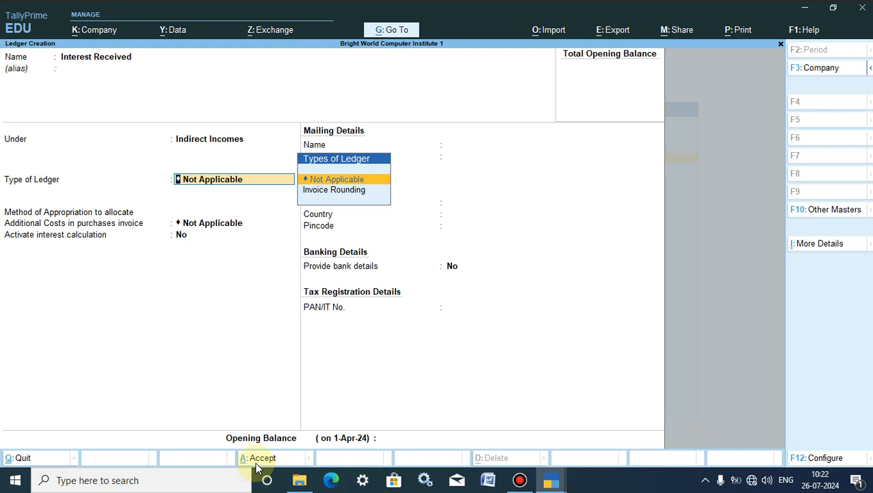
Keep the remaining default settings, save the Interest Received ledger, and return to the Gateway of Tally
{"action": "key", "text": "Return"}
{"action": "key", "text": "Return"}
{"action": "key", "text": "Return"}
{"action": "left_click", "coordinate": [257, 458]}
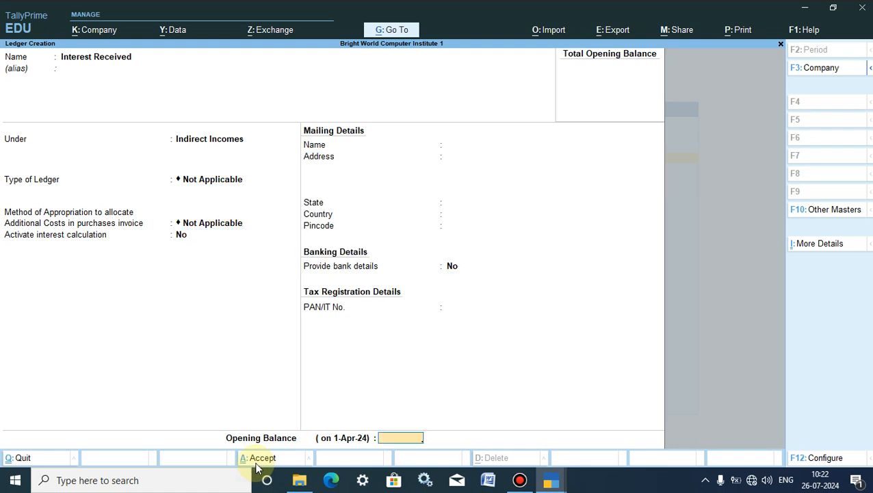
{"action": "left_click", "coordinate": [257, 459]}
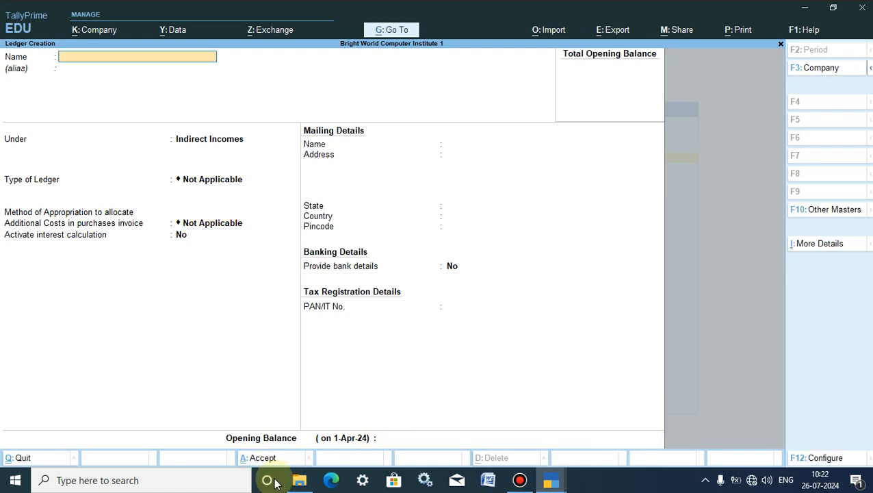
{"action": "key", "text": "Escape"}
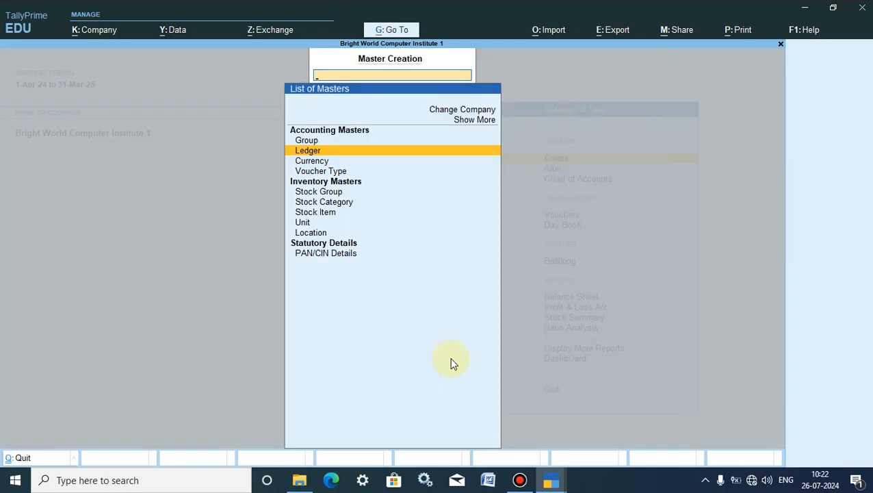
{"action": "key", "text": "Escape"}
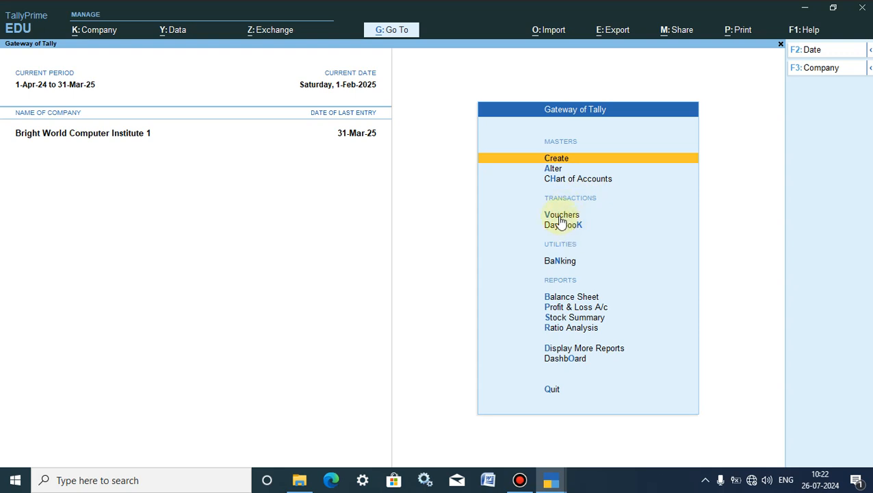
Start a payment voucher and debit Birla Ltd. with 1,00,000
{"action": "left_click", "coordinate": [560, 216]}
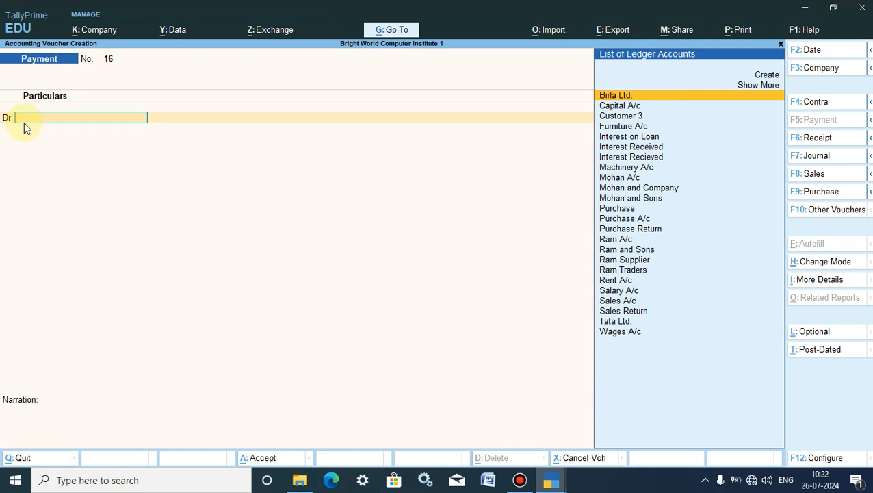
{"action": "type", "text": "Bi"}
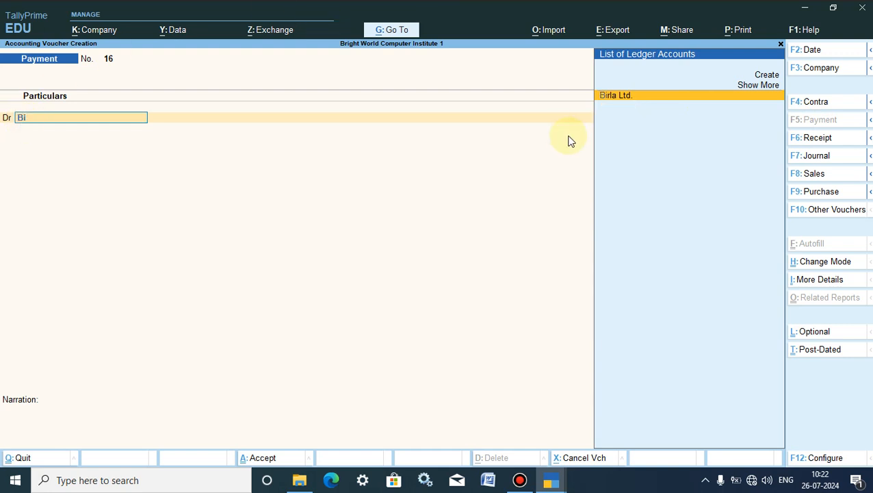
{"action": "left_click", "coordinate": [624, 97]}
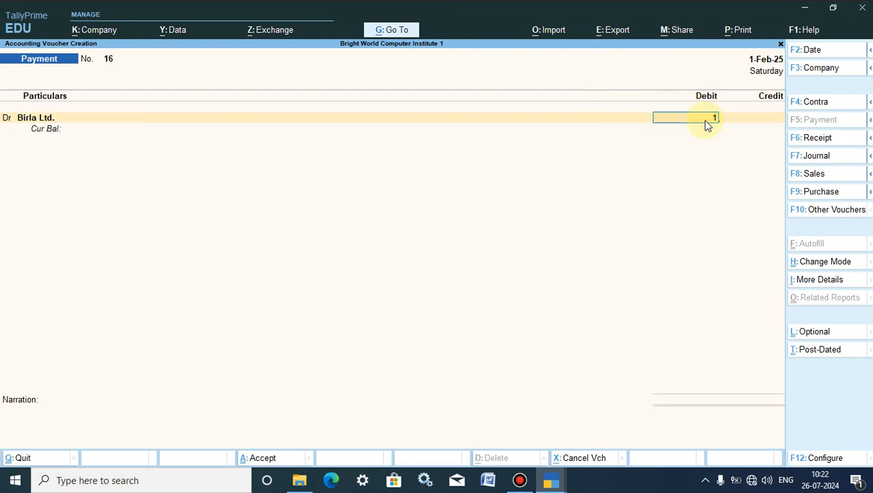
{"action": "type", "text": "100000"}
{"action": "key", "text": "Return"}
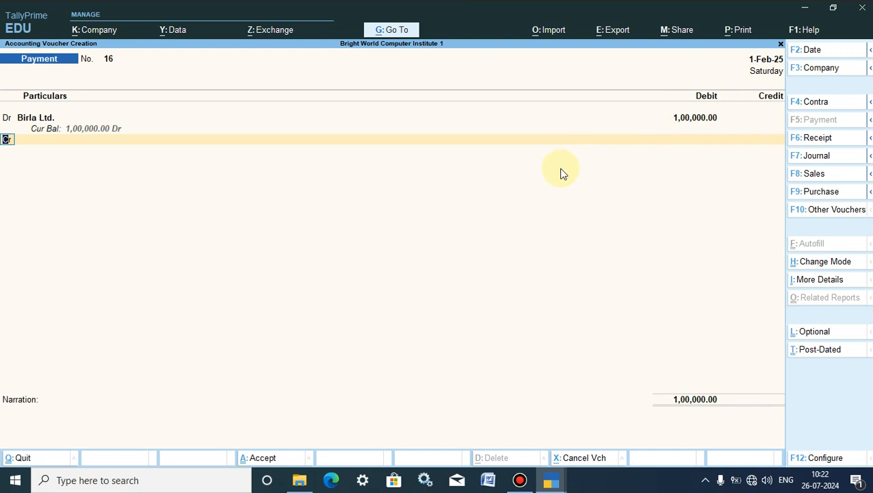
Credit Cash with 1,00,000, save the payment voucher, and return to the Gateway of Tally
{"action": "key", "text": "Return"}
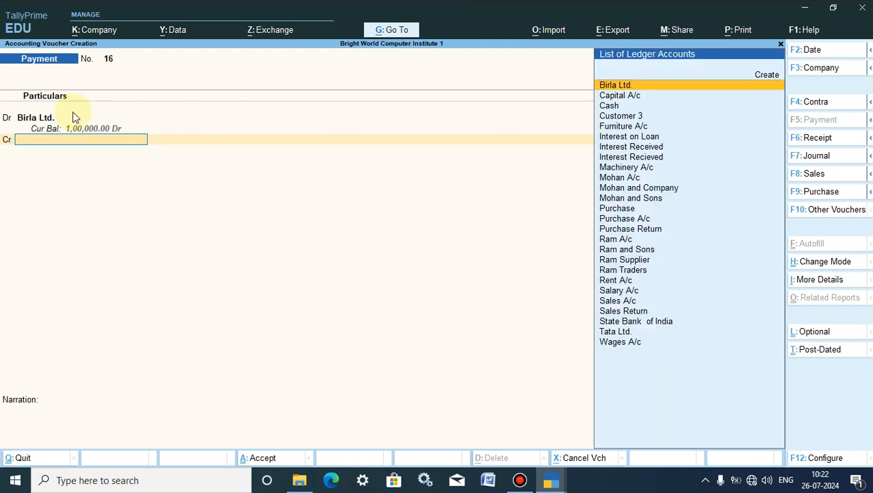
{"action": "type", "text": "Ca"}
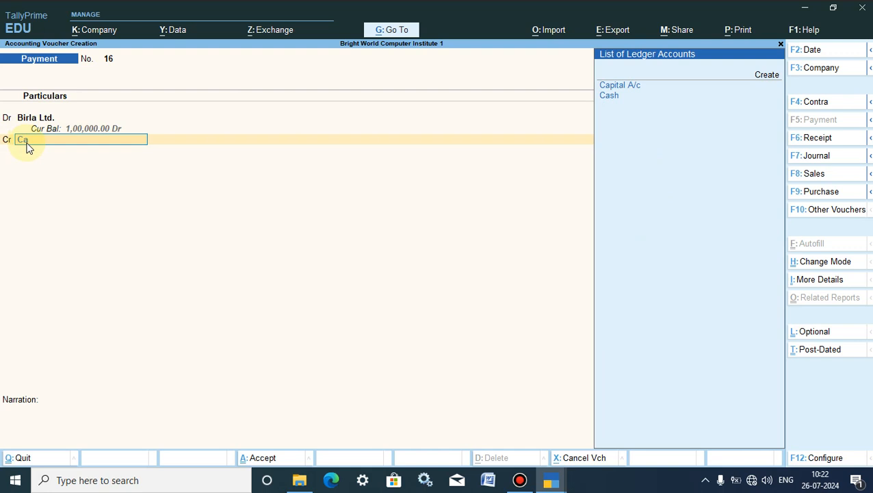
{"action": "key", "text": "Down"}
{"action": "key", "text": "Return"}
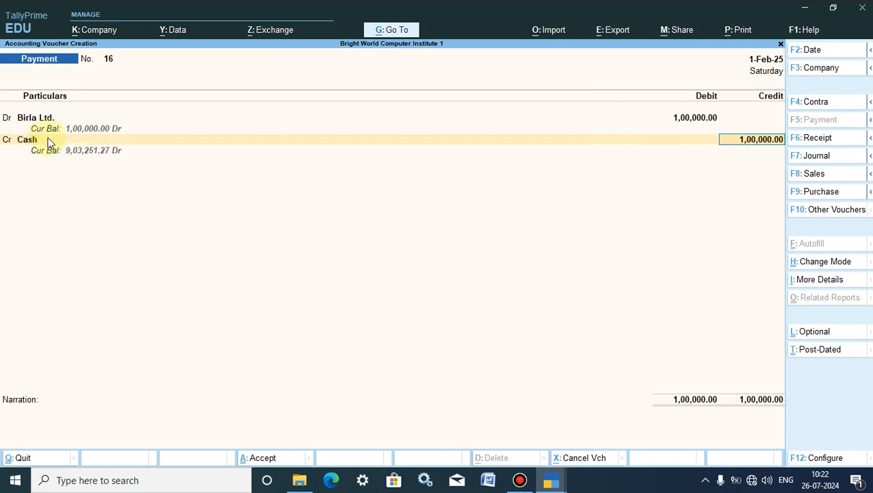
{"action": "left_click", "coordinate": [259, 458]}
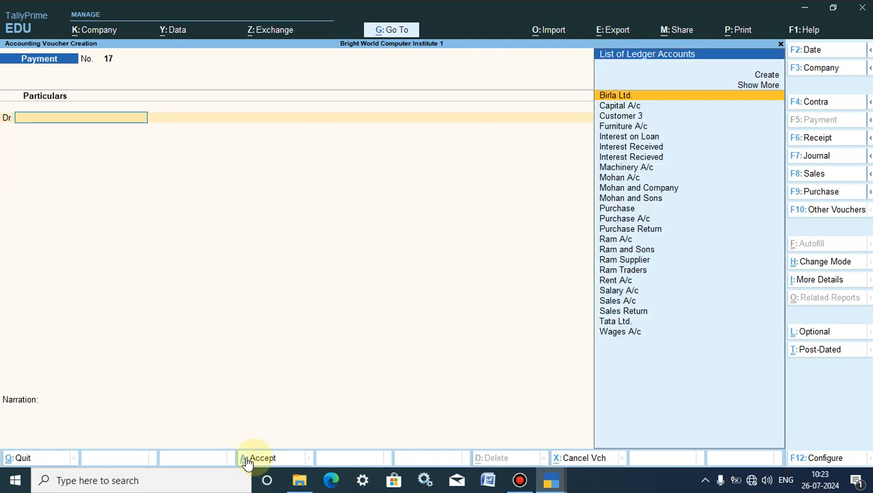
{"action": "left_click", "coordinate": [19, 458]}
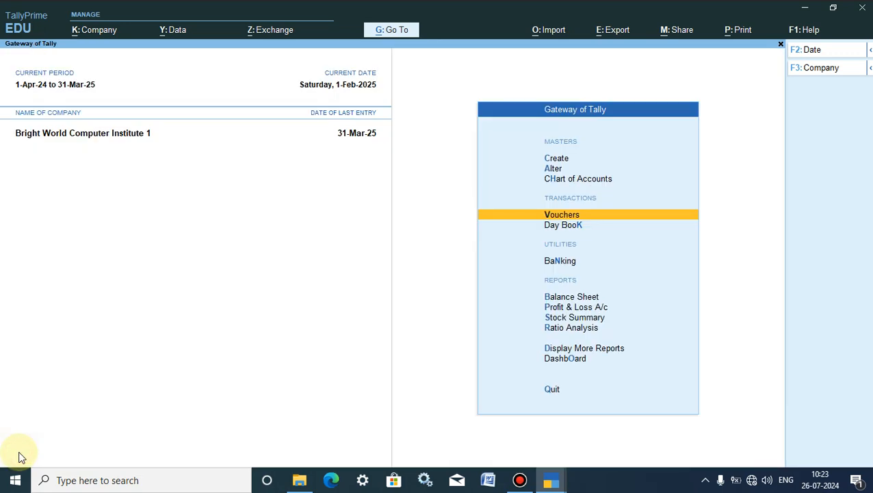
Open the ledger-wise interest calculation report for Birla Ltd
{"action": "left_click", "coordinate": [553, 348]}
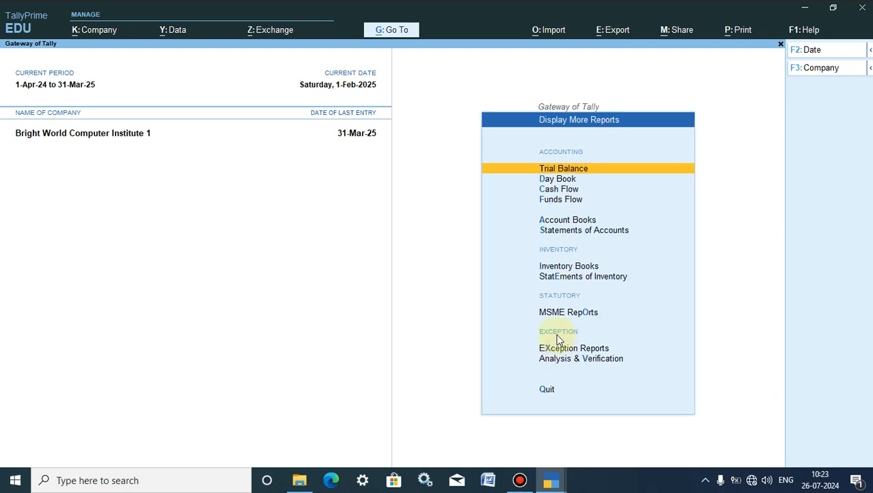
{"action": "left_click", "coordinate": [572, 235]}
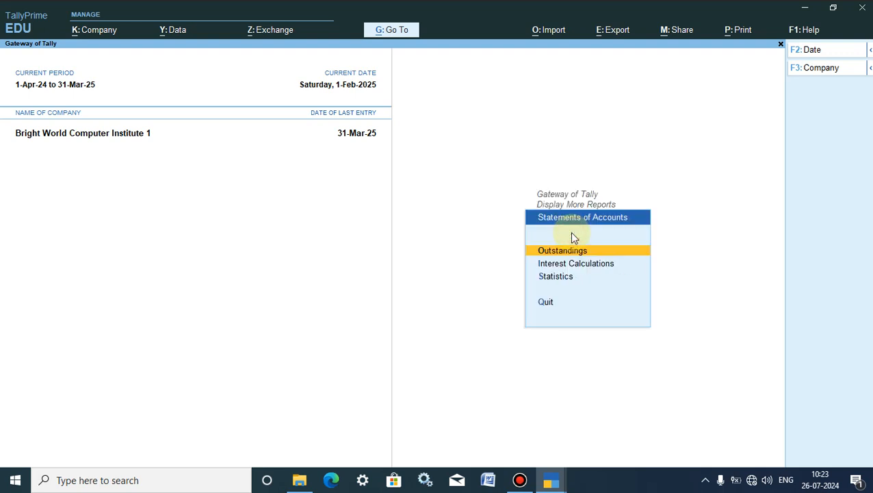
{"action": "left_click", "coordinate": [569, 267]}
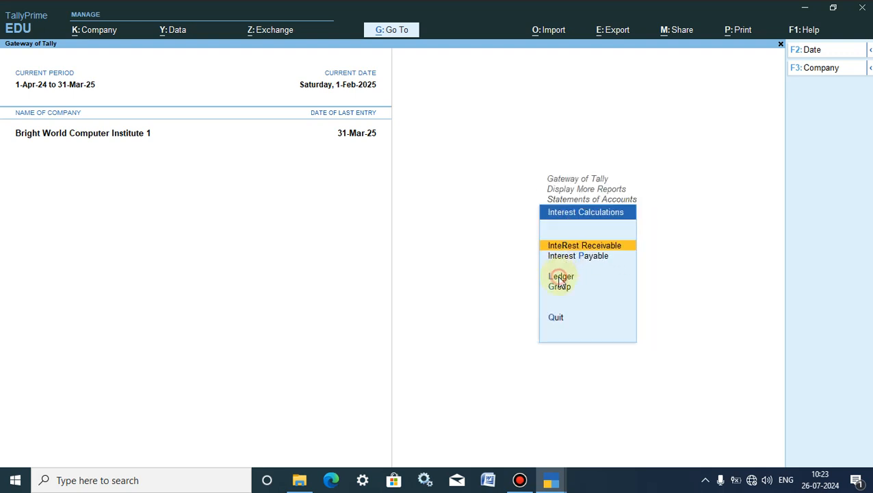
{"action": "left_click", "coordinate": [562, 278]}
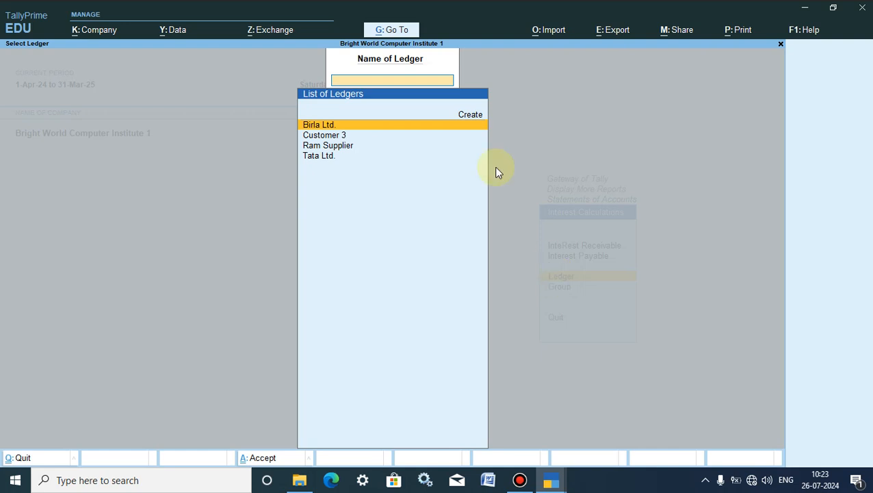
{"action": "left_click", "coordinate": [317, 130]}
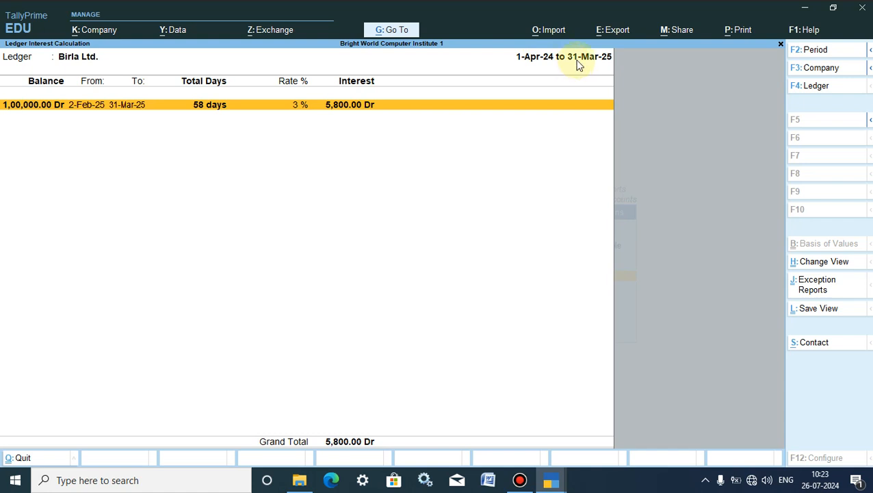
Set the Birla Ltd. interest report period from 1-9-2024 to 1-2-2025 and recheck the period dates
{"action": "left_click", "coordinate": [814, 51]}
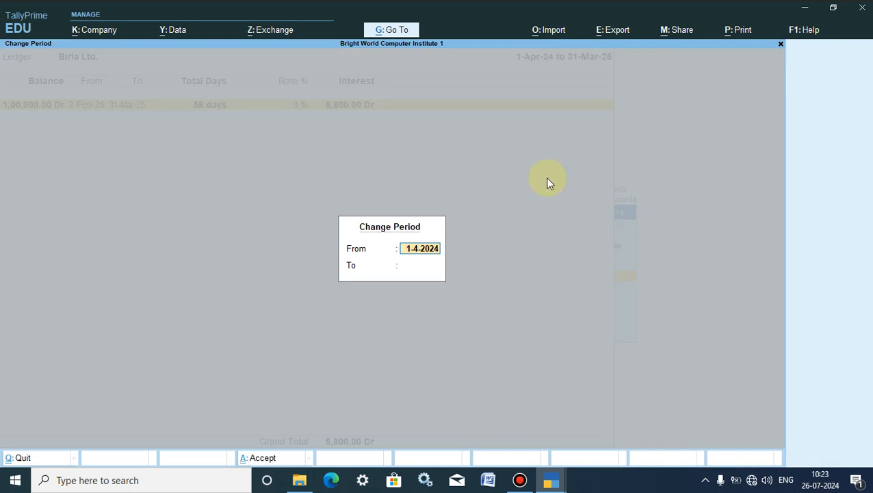
{"action": "type", "text": "1.9"}
{"action": "key", "text": "Return"}
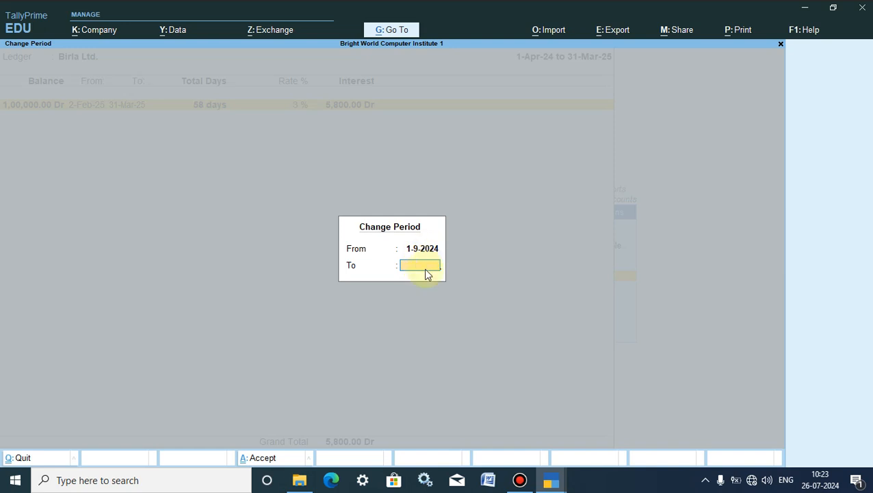
{"action": "type", "text": "1.2"}
{"action": "key", "text": "Return"}
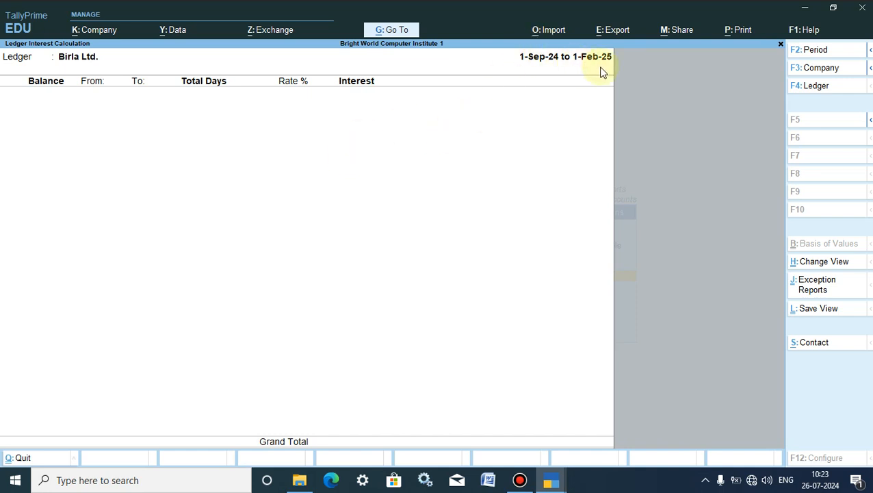
{"action": "left_click", "coordinate": [801, 52]}
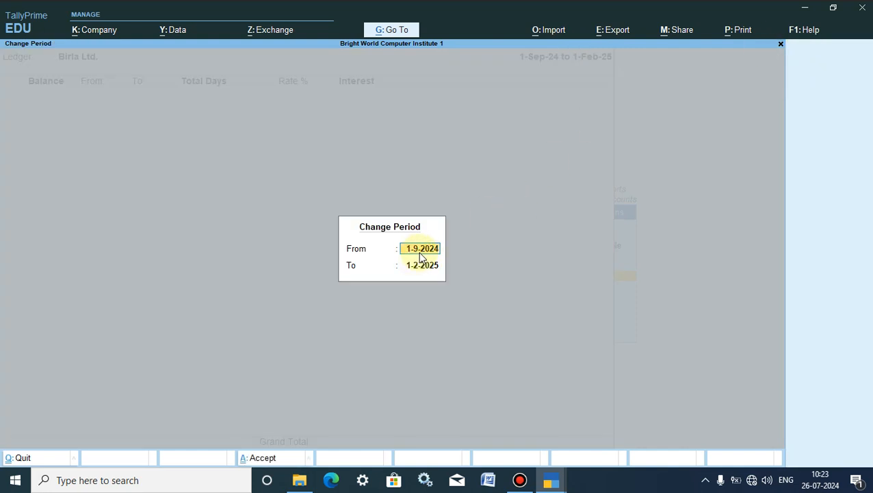
{"action": "key", "text": "Return"}
{"action": "key", "text": "Return"}
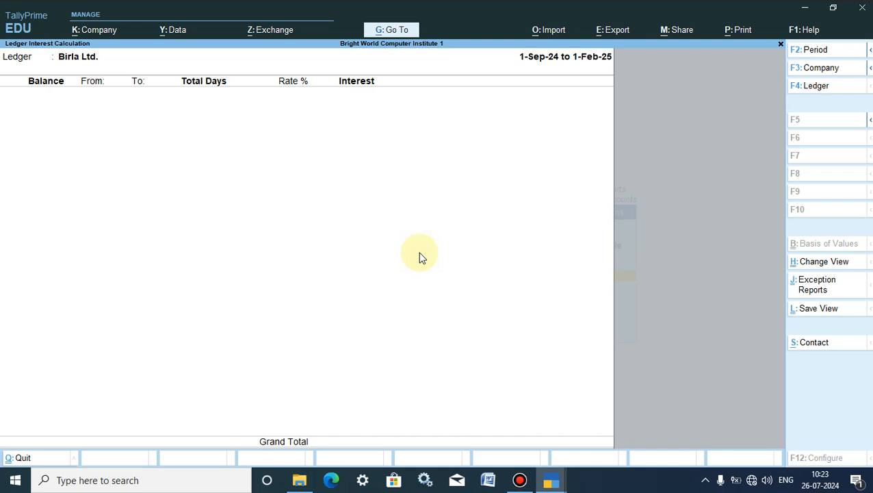
Reopen the Birla Ltd. interest report with its default period to check the start date, and return to the Gateway of Tally
{"action": "key", "text": "Escape"}
{"action": "key", "text": "Return"}
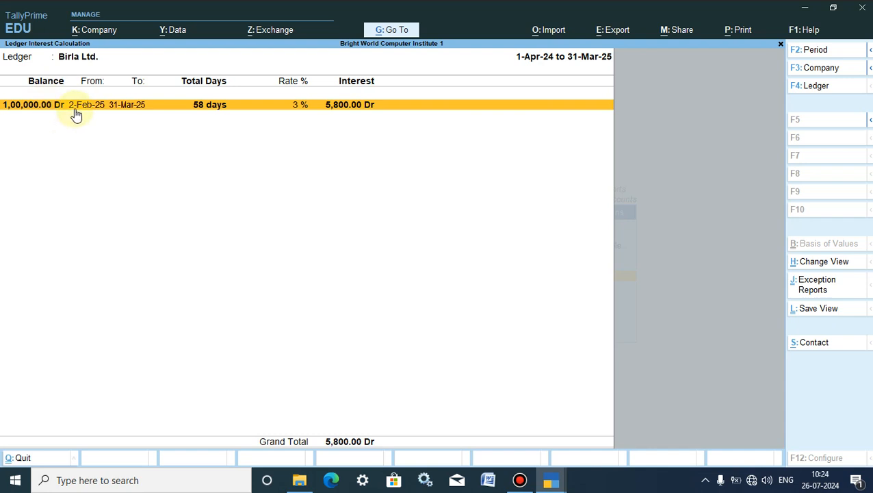
{"action": "key", "text": "Escape"}
{"action": "key", "text": "Escape"}
{"action": "key", "text": "Escape"}
{"action": "key", "text": "Escape"}
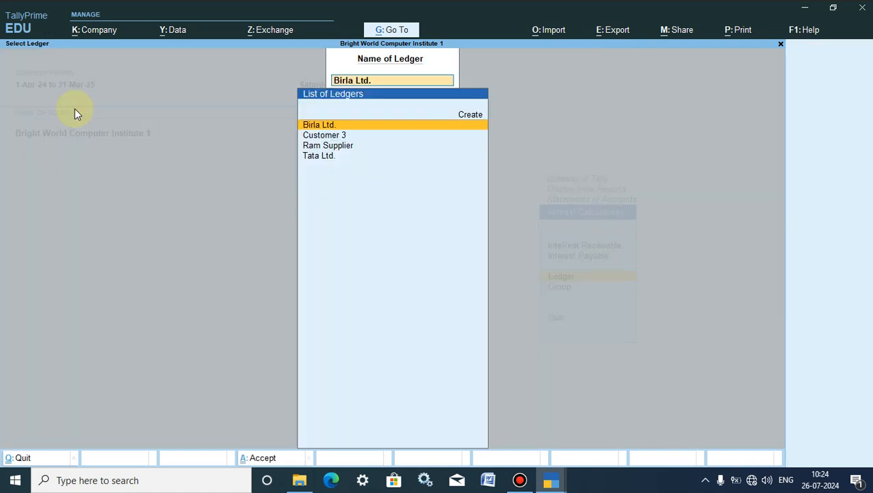
{"action": "key", "text": "Escape"}
{"action": "key", "text": "Escape"}
{"action": "key", "text": "Escape"}
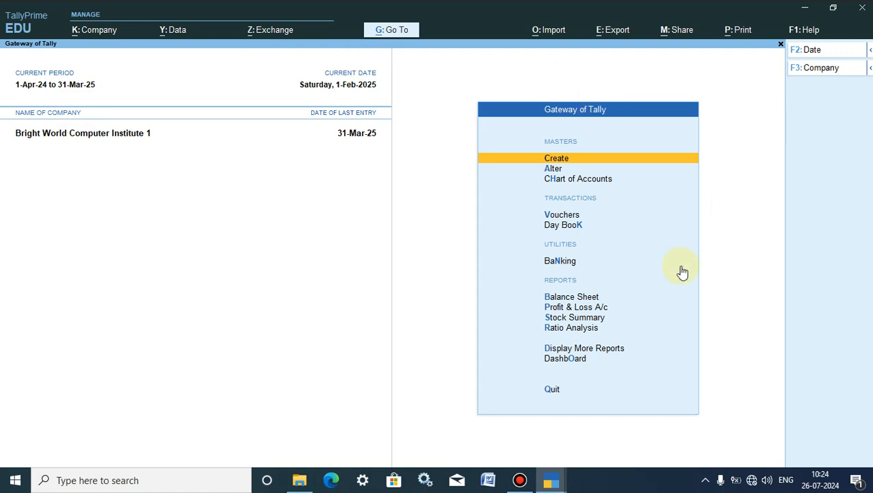
Change the date of the Birla Ltd. payment voucher in the Day Book to 1-Sep-24, save it, and leave the Day Book
{"action": "left_click", "coordinate": [572, 231]}
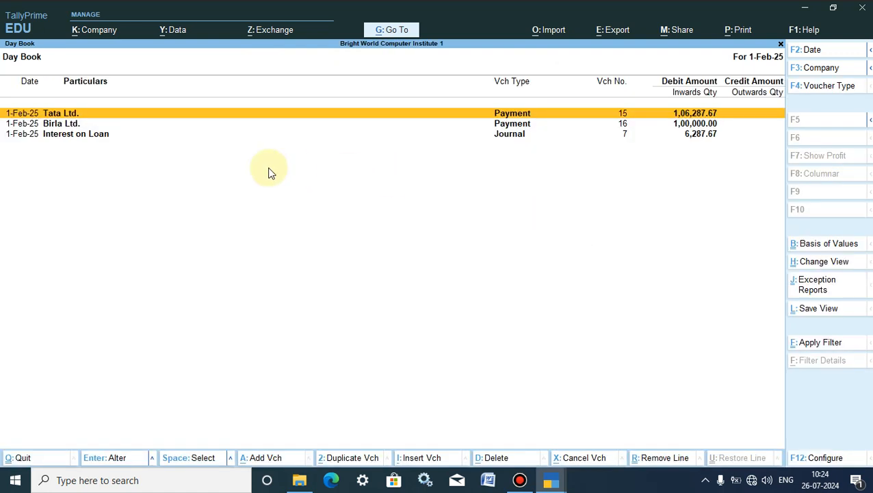
{"action": "left_click", "coordinate": [82, 125]}
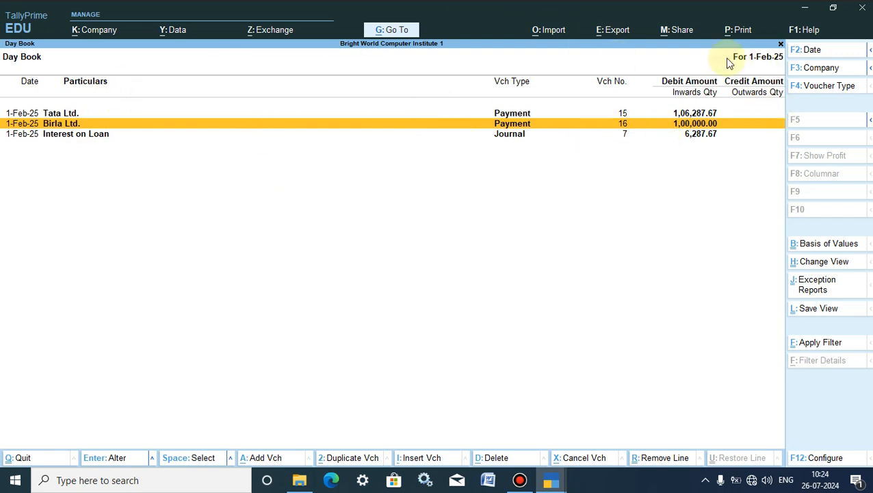
{"action": "left_click", "coordinate": [50, 123]}
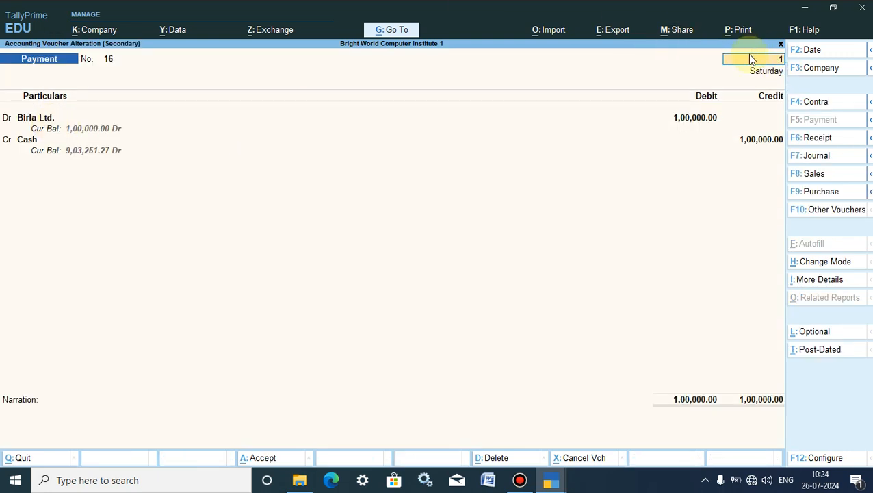
{"action": "key", "text": "Return"}
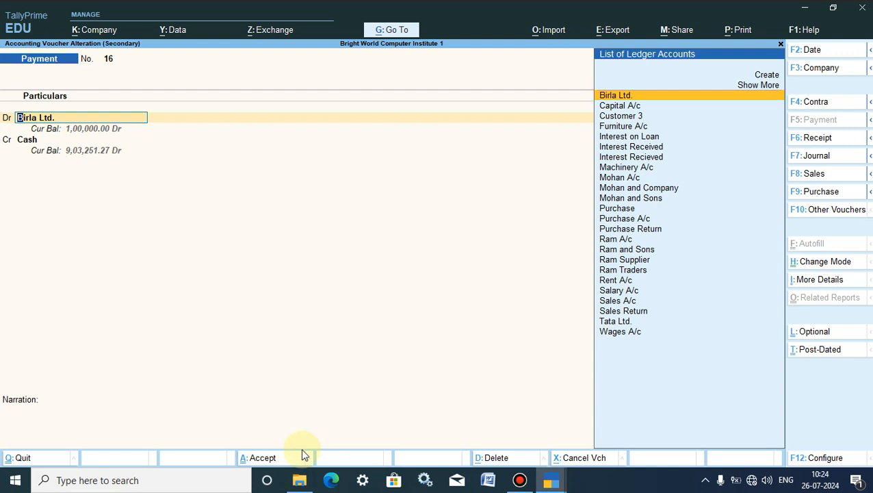
{"action": "left_click", "coordinate": [260, 460]}
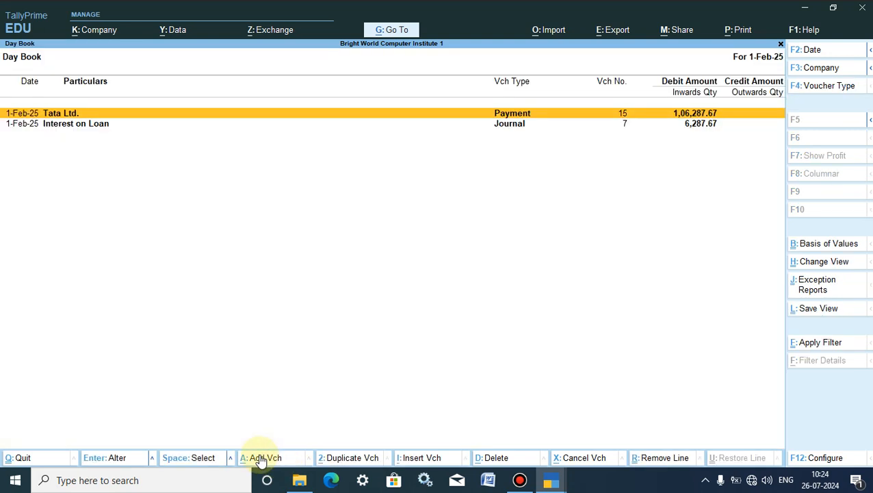
{"action": "left_click", "coordinate": [23, 459]}
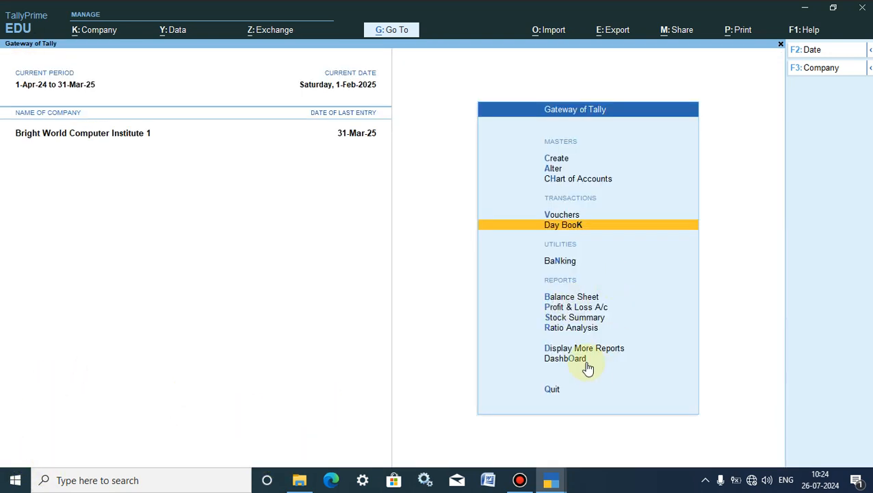
Open the interest calculation for the Birla Ltd. ledger again with the corrected voucher date
{"action": "left_click", "coordinate": [579, 349]}
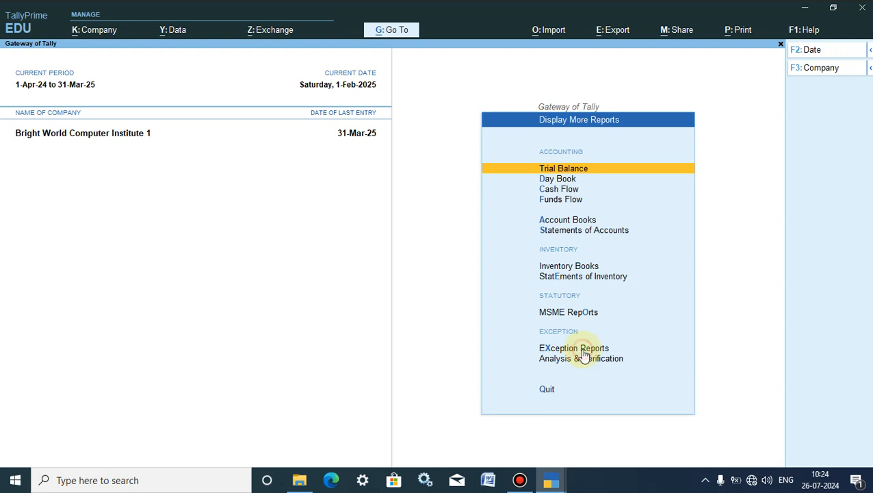
{"action": "left_click", "coordinate": [585, 233]}
{"action": "left_click", "coordinate": [575, 267]}
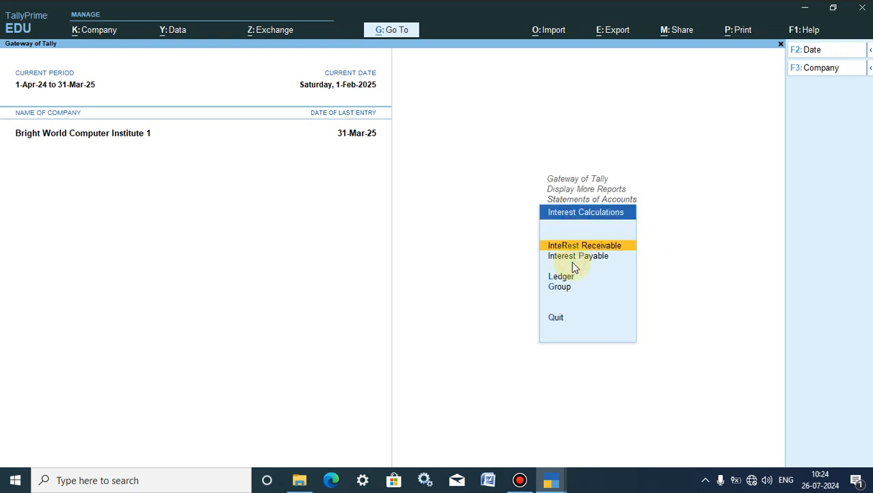
{"action": "left_click", "coordinate": [568, 276]}
{"action": "left_click", "coordinate": [322, 127]}
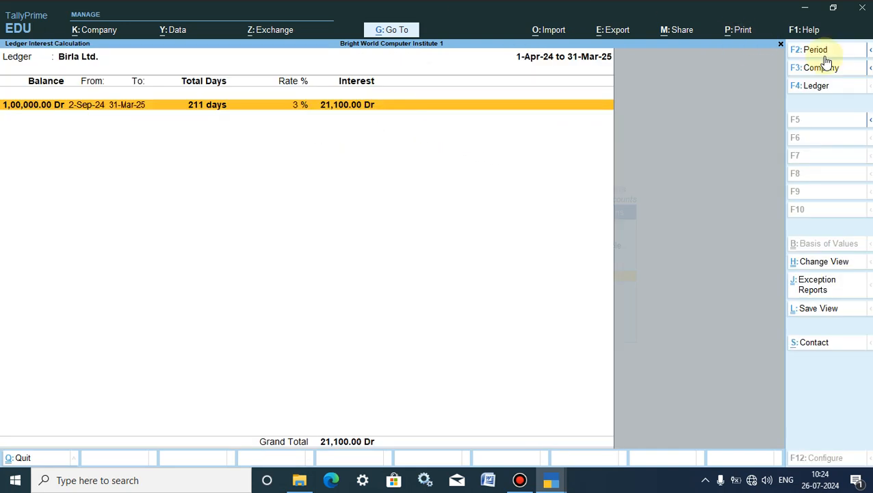
Limit the Birla Ltd. interest calculation to the period 1-9-2024 to 1-2-2025
{"action": "left_click", "coordinate": [801, 52]}
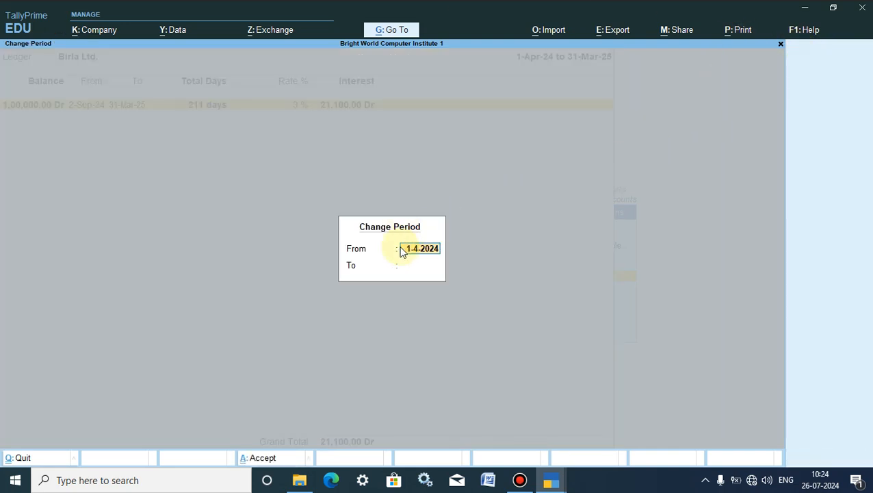
{"action": "type", "text": "1-9"}
{"action": "key", "text": "Return"}
{"action": "type", "text": "1.2"}
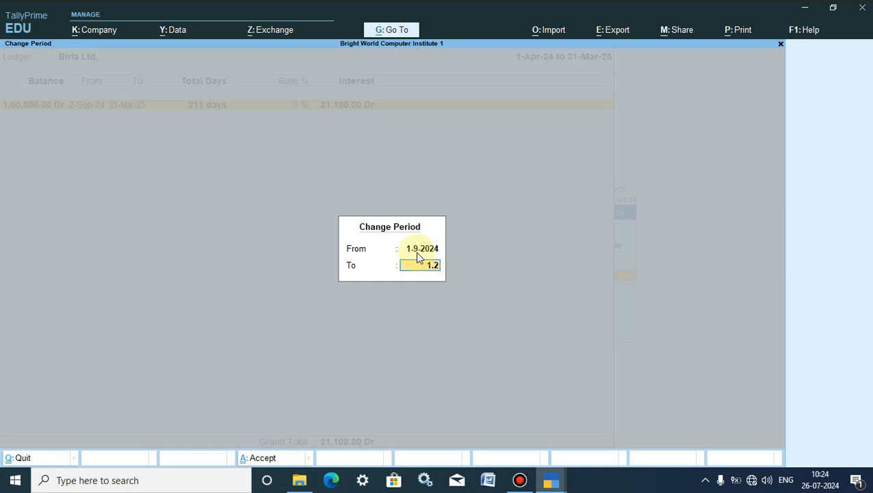
{"action": "key", "text": "Return"}
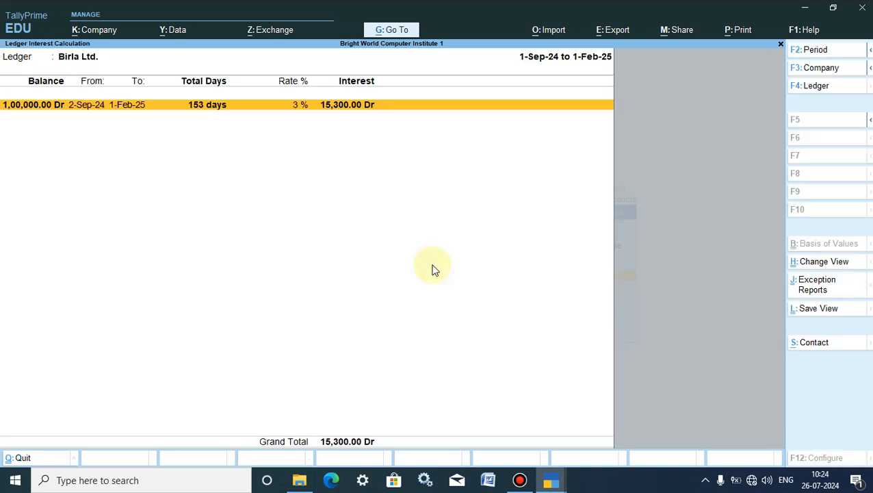